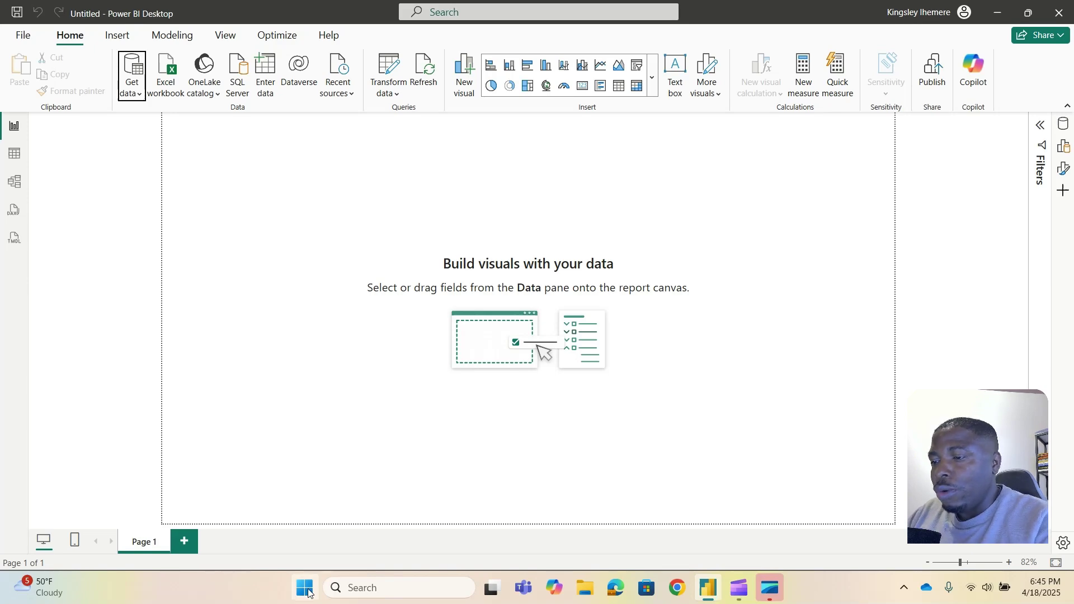
# - Launch MySQL Workbench to view its local connection, and return to Power BI Desktop
pyautogui.click(306, 589)
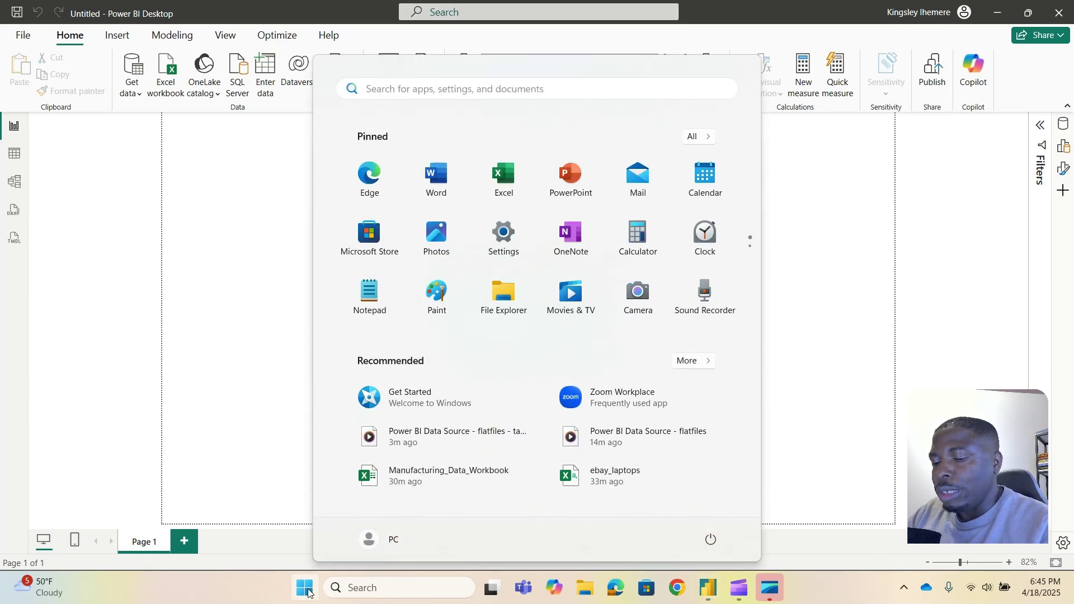
pyautogui.write('work')
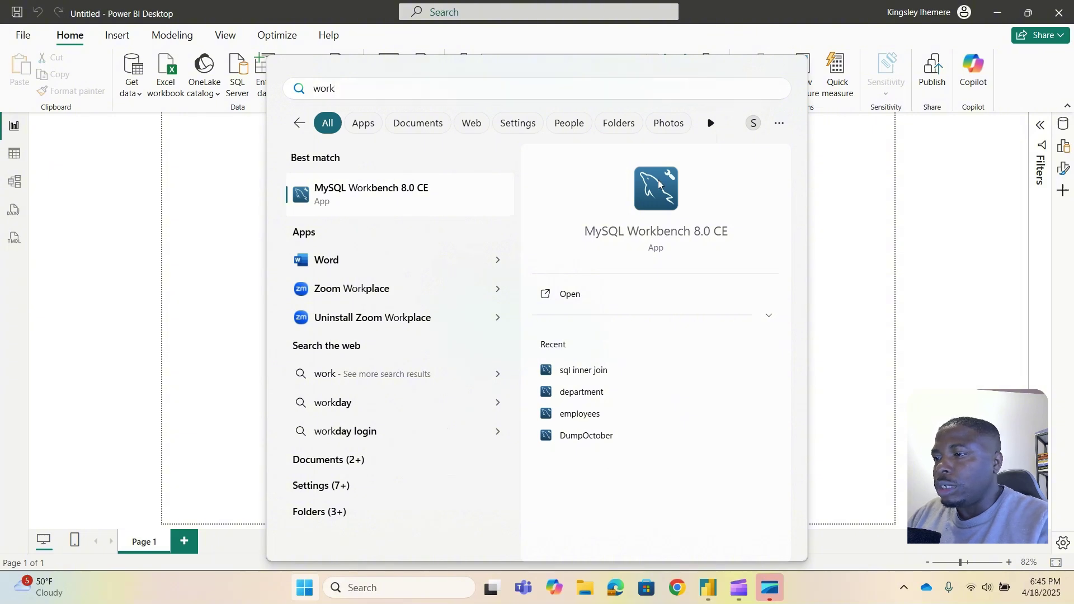
pyautogui.click(658, 180)
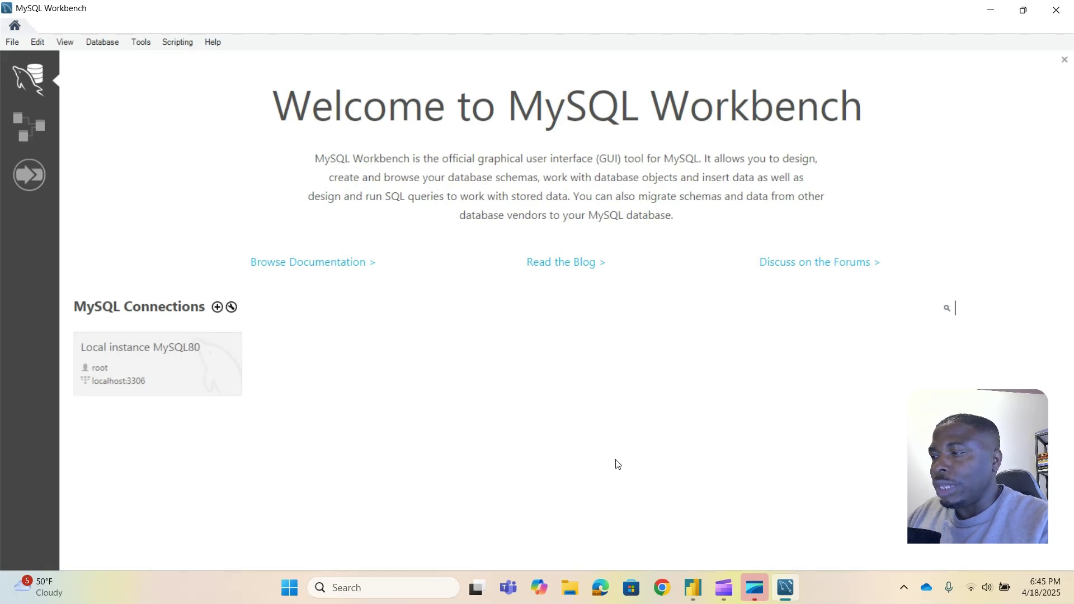
pyautogui.click(991, 17)
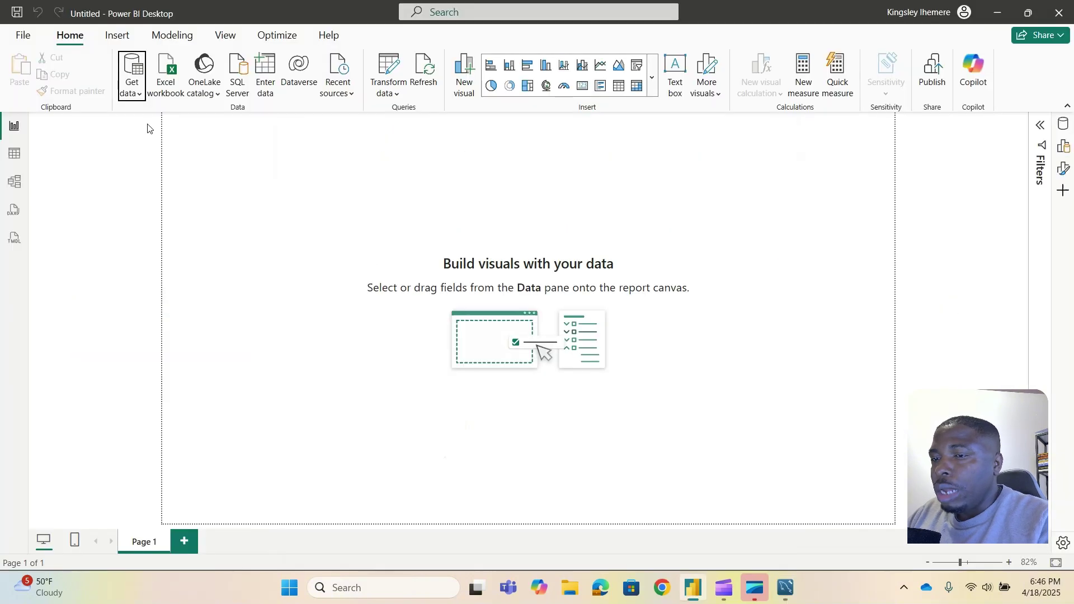
# - Open the complete list of data sources and search it for mysql, clearing the search when done
pyautogui.click(139, 96)
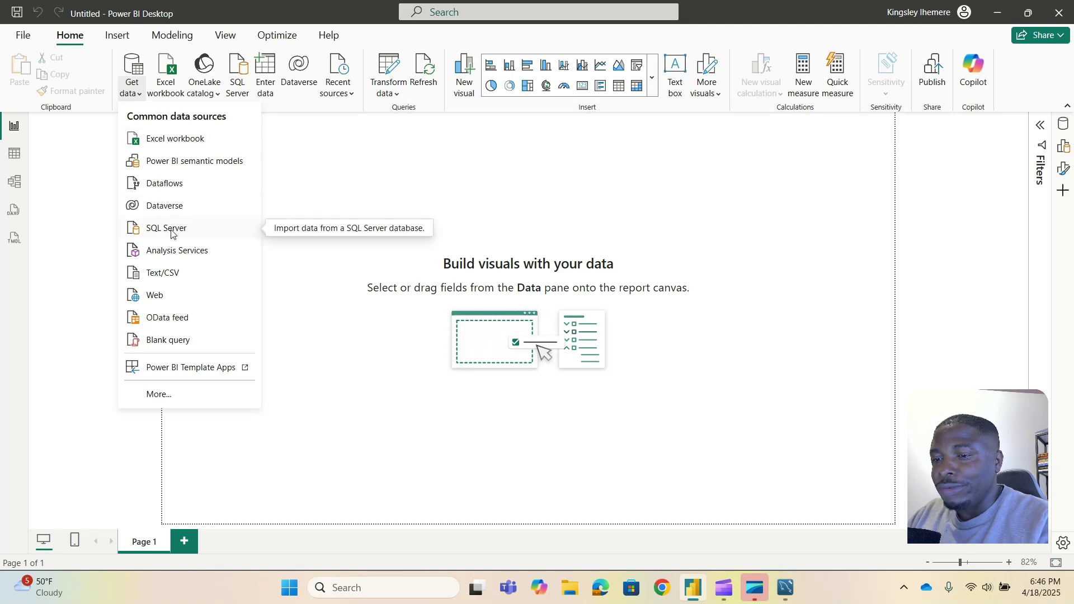
pyautogui.click(158, 394)
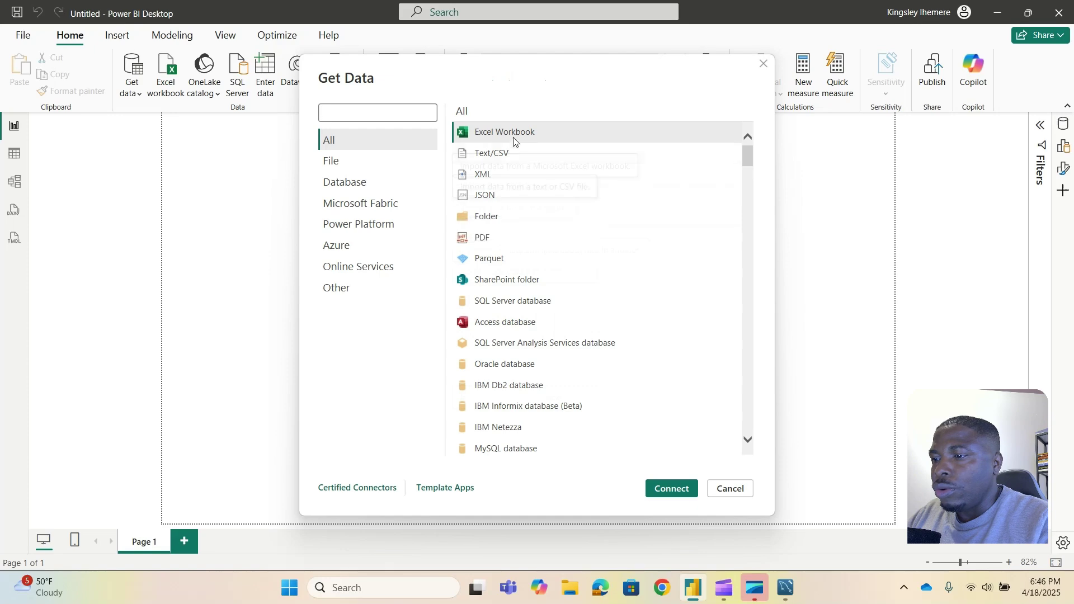
pyautogui.moveTo(748, 158); pyautogui.dragTo(749, 232)
pyautogui.click(436, 144)
pyautogui.click(384, 105)
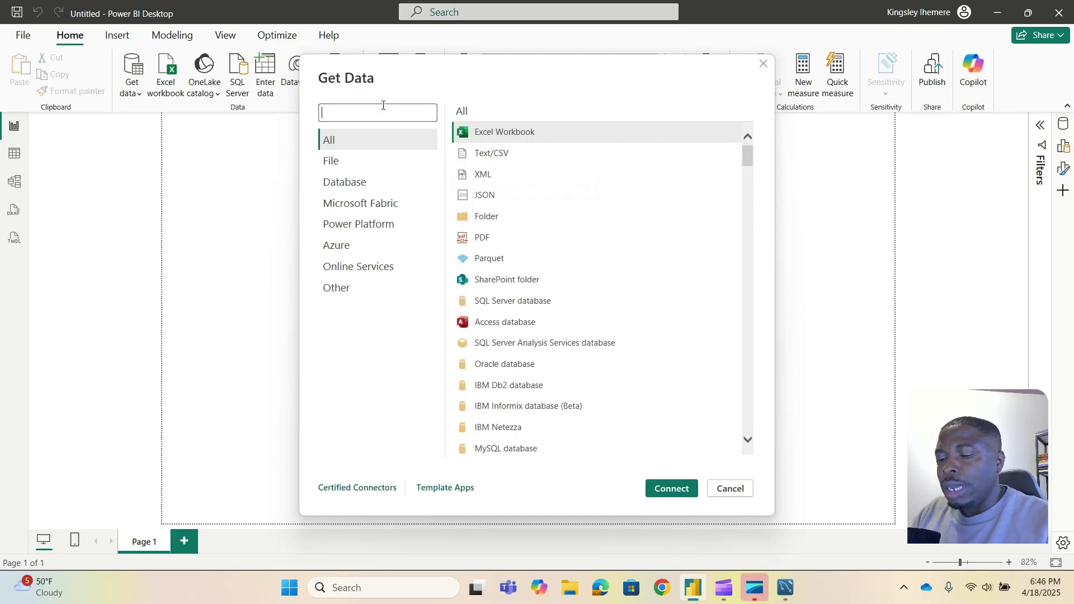
pyautogui.write('mysql')
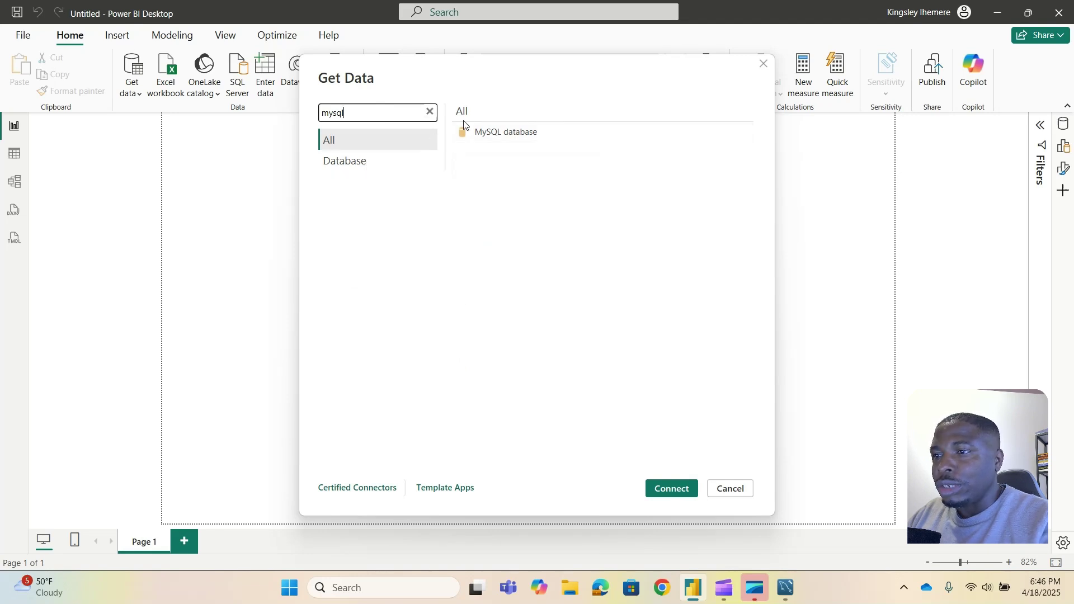
pyautogui.click(431, 113)
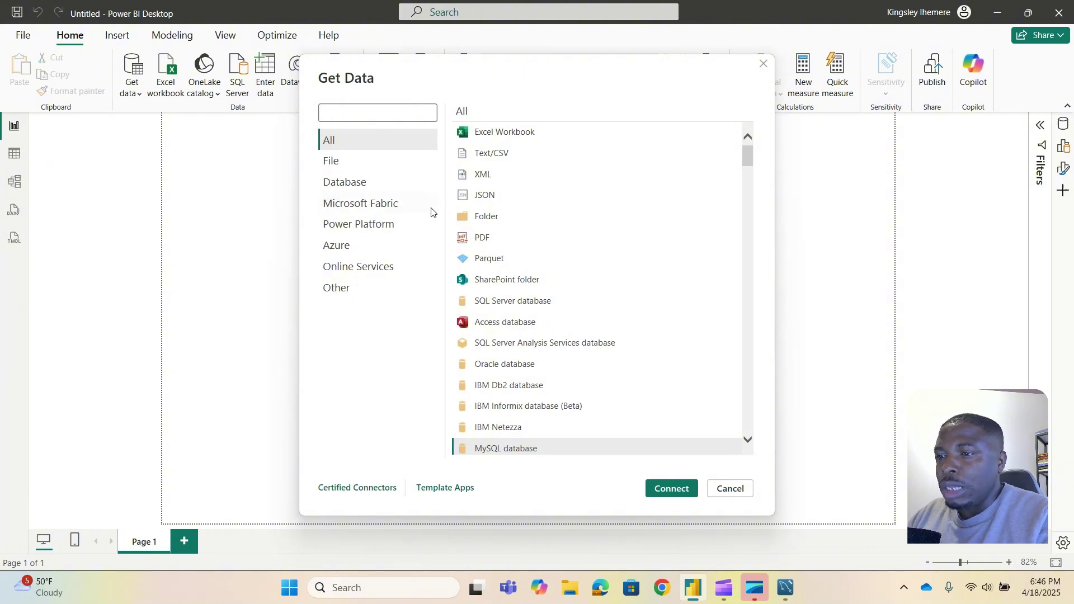
# - Choose the MySQL database connector from the Database category and start the connection
pyautogui.click(353, 187)
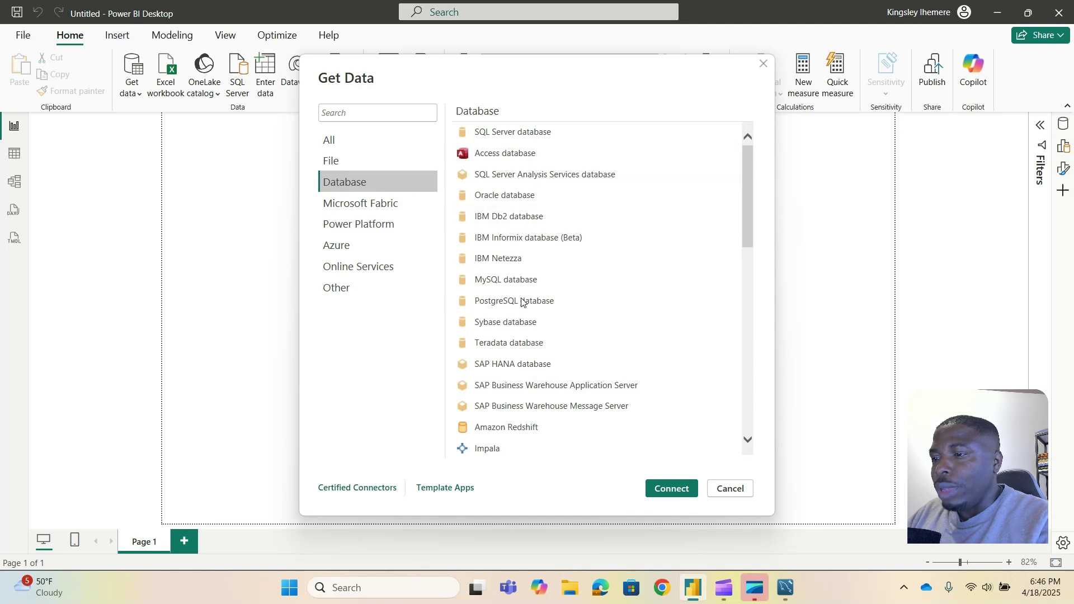
pyautogui.click(512, 288)
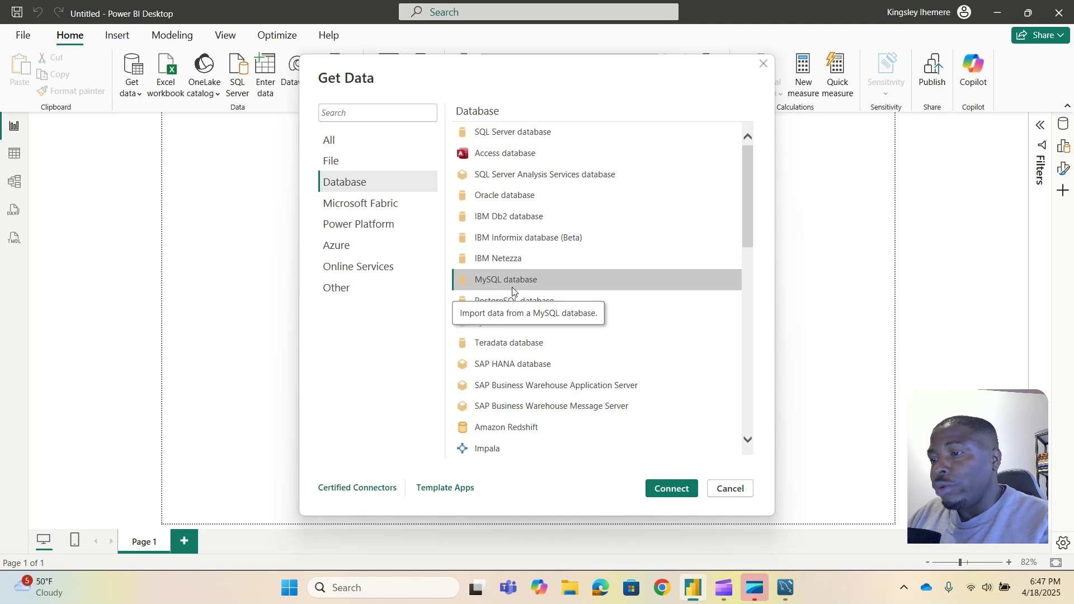
pyautogui.click(674, 490)
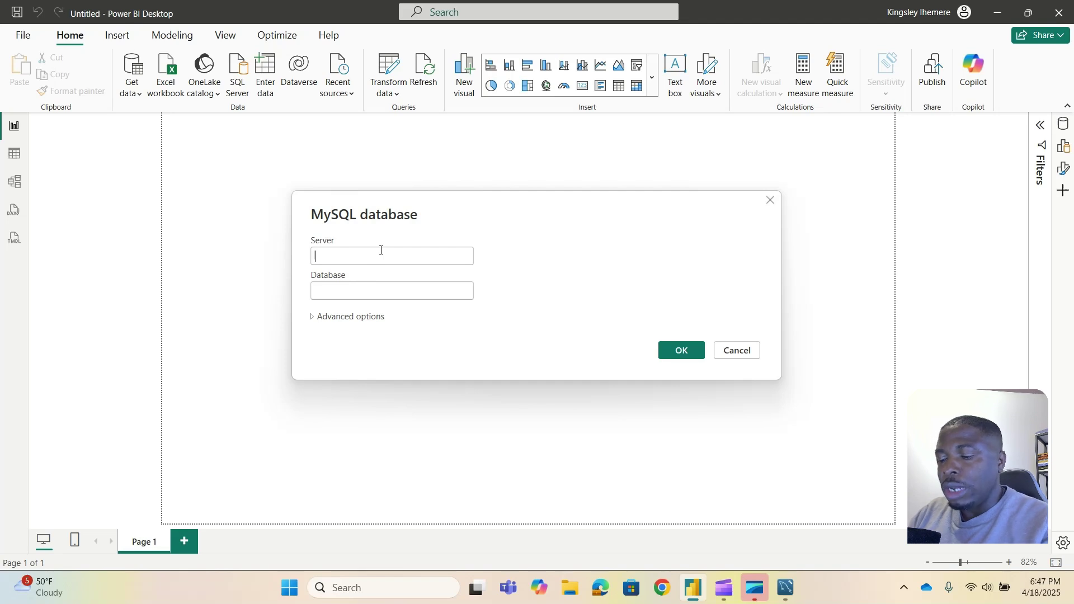
# - Check the server address in MySQL Workbench and enter server localhost:3306 and database employees for the Power BI connection
pyautogui.click(786, 588)
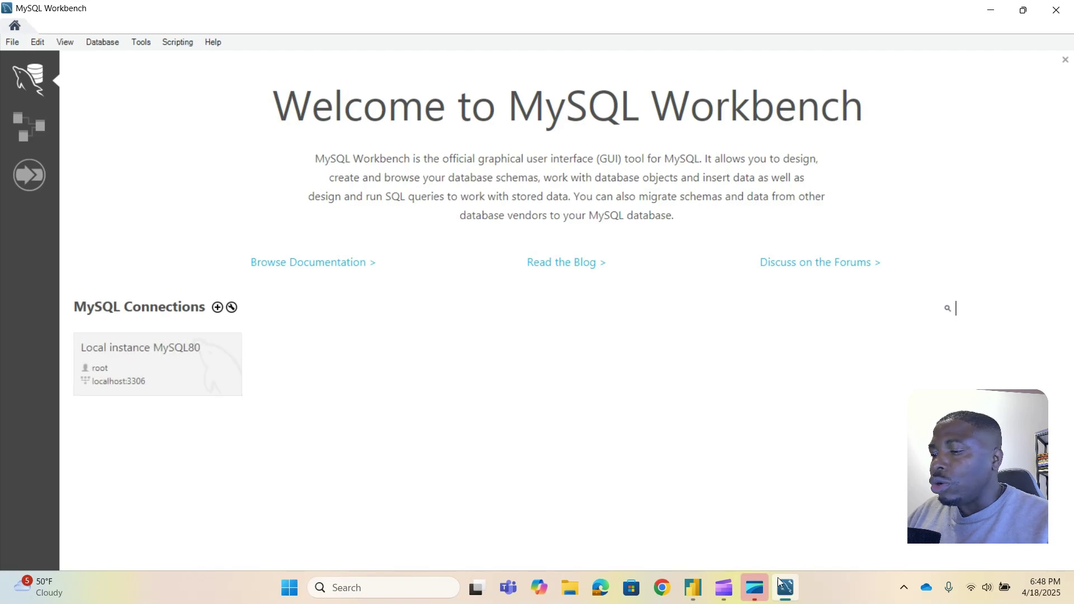
pyautogui.click(789, 594)
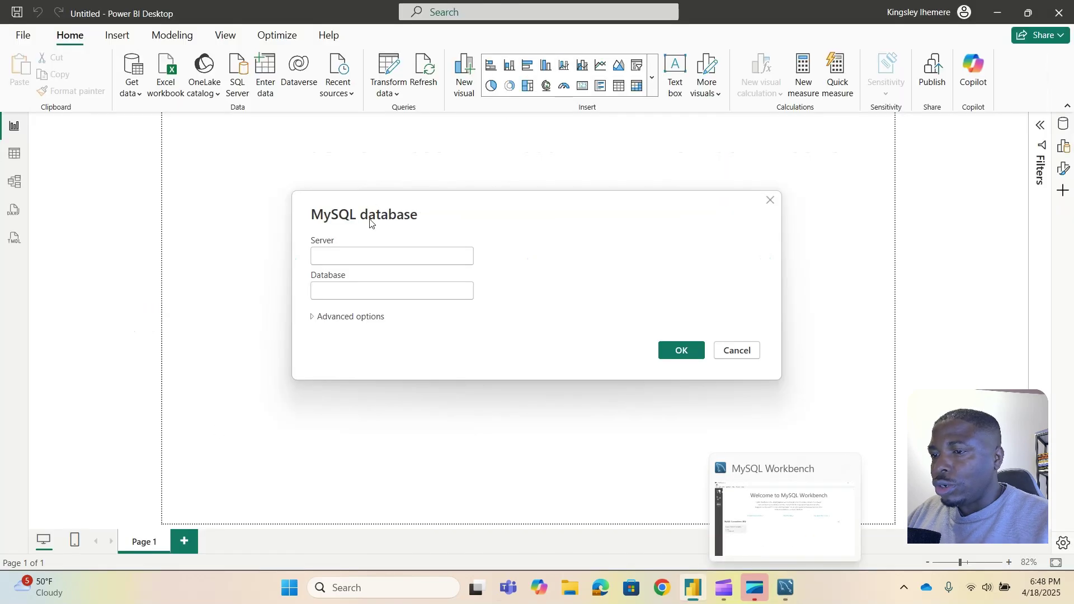
pyautogui.click(378, 260)
pyautogui.write('localhost:')
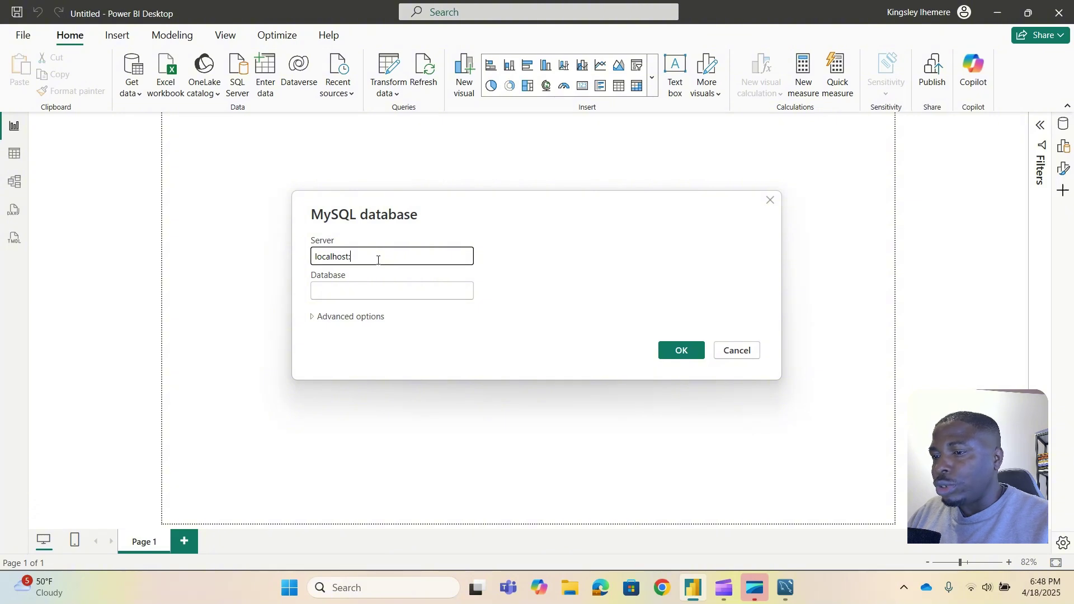
pyautogui.write('3306')
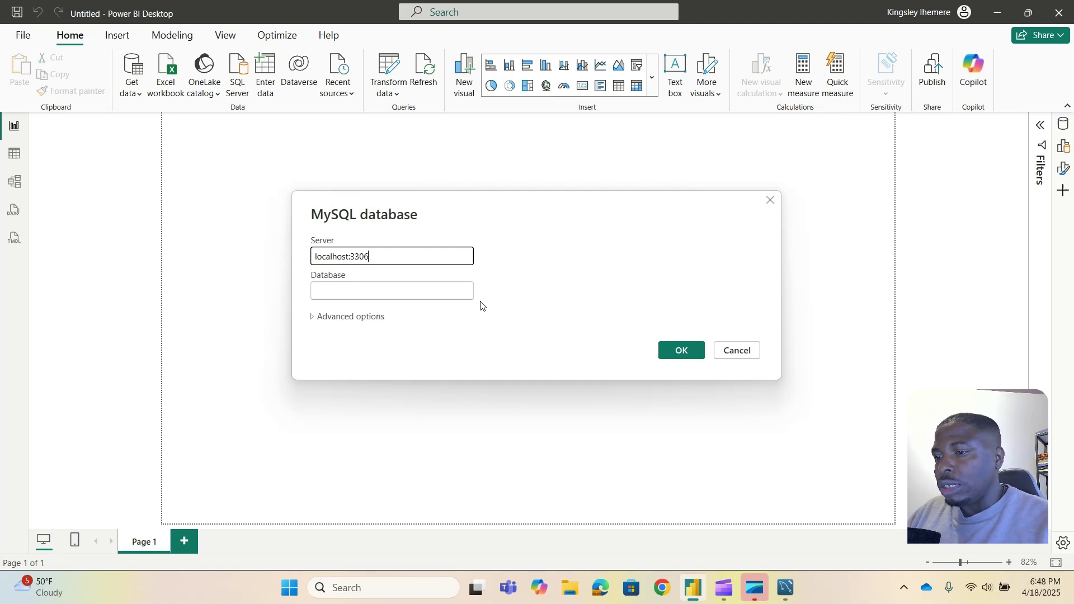
pyautogui.click(448, 289)
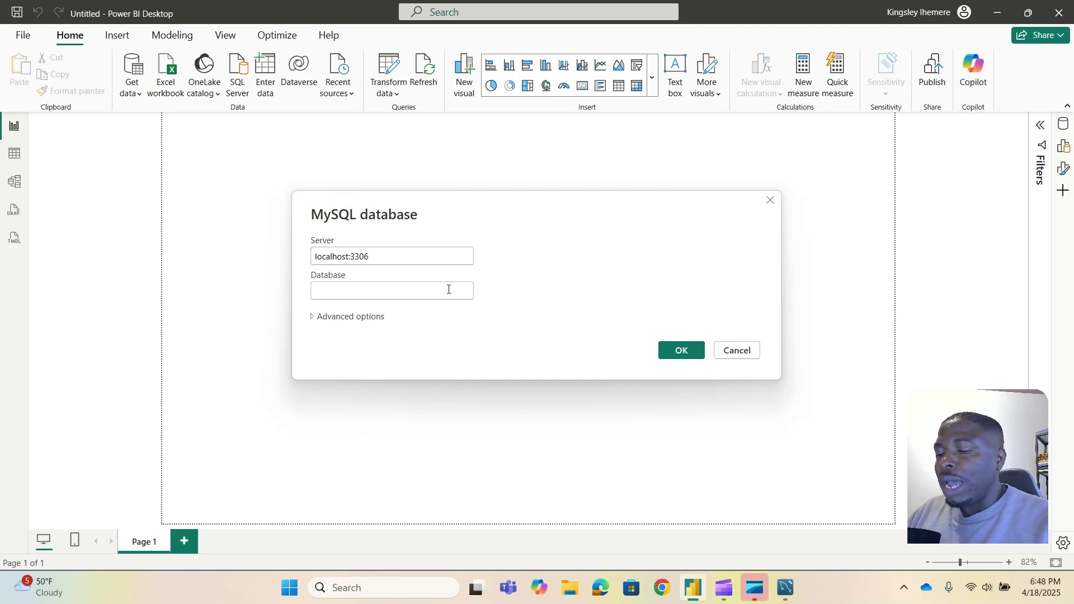
pyautogui.write('employees')
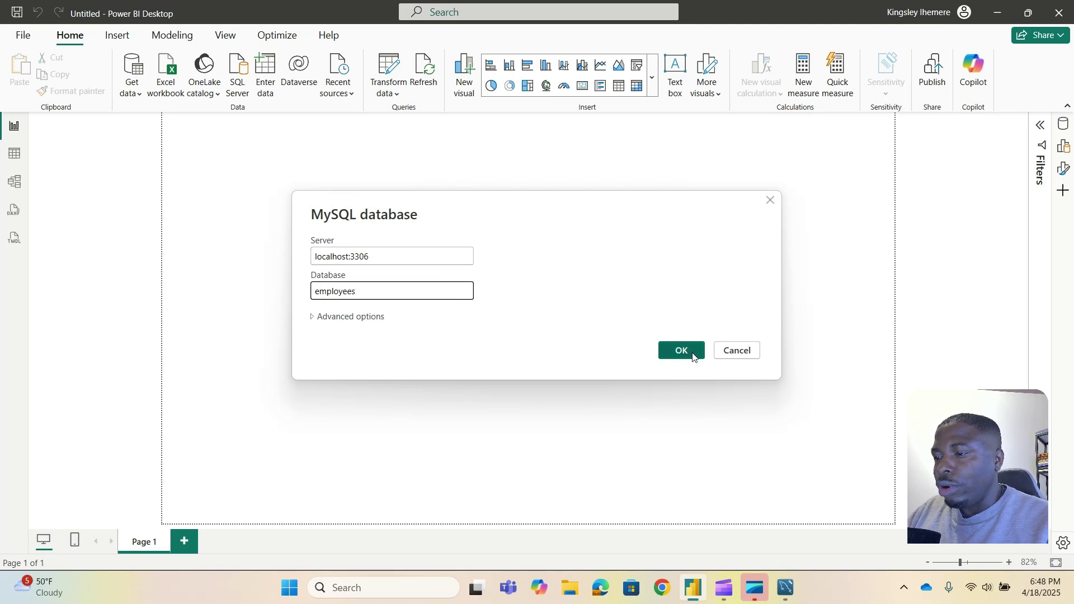
# - Expand the connection's advanced options, leave the SQL statement empty, and connect to the employees database
pyautogui.click(312, 318)
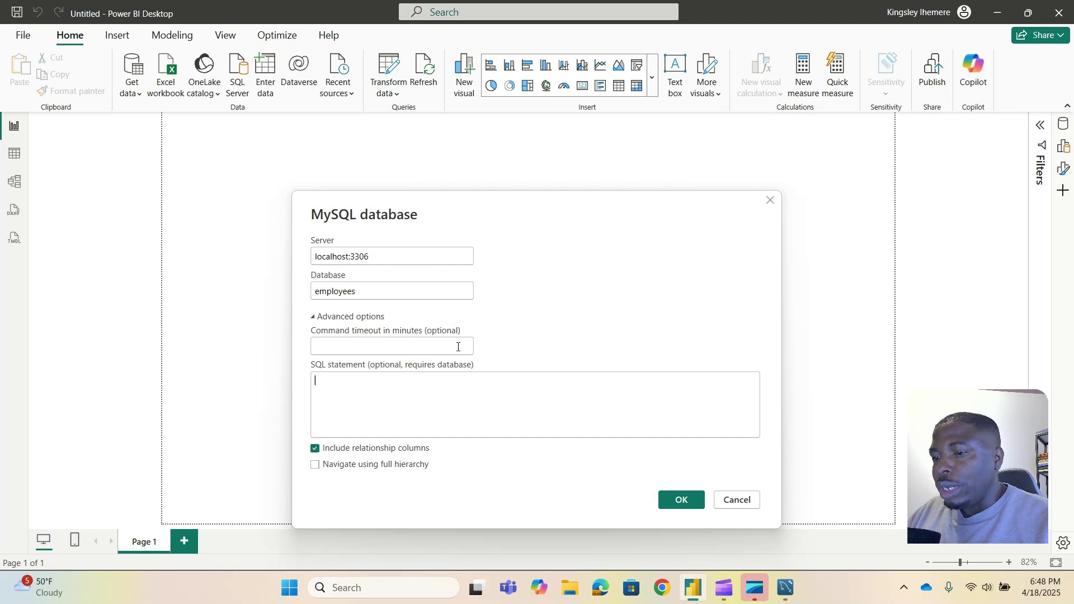
pyautogui.click(509, 432)
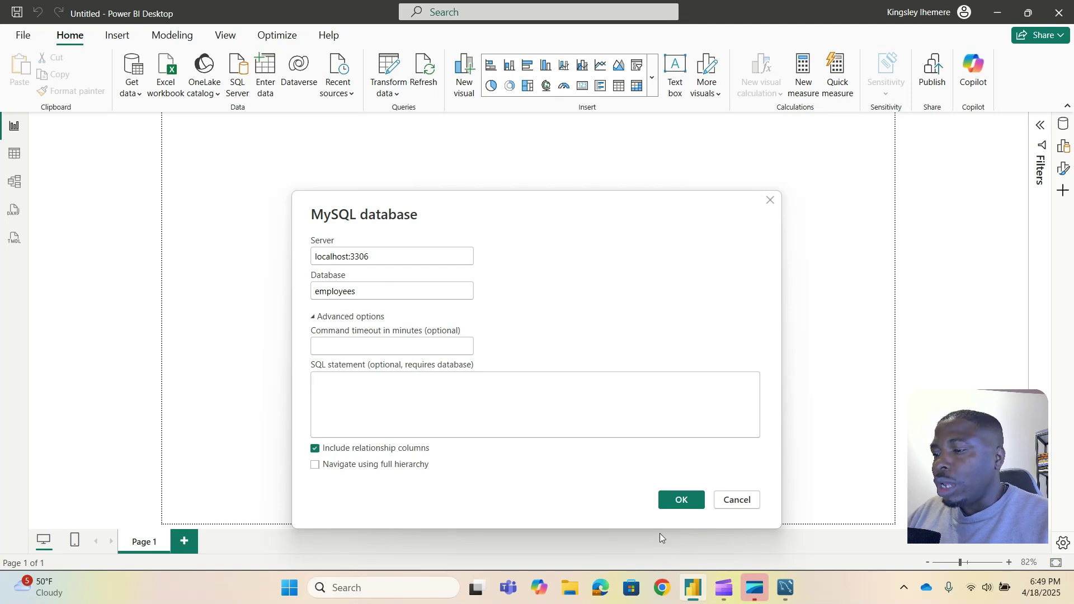
pyautogui.click(676, 501)
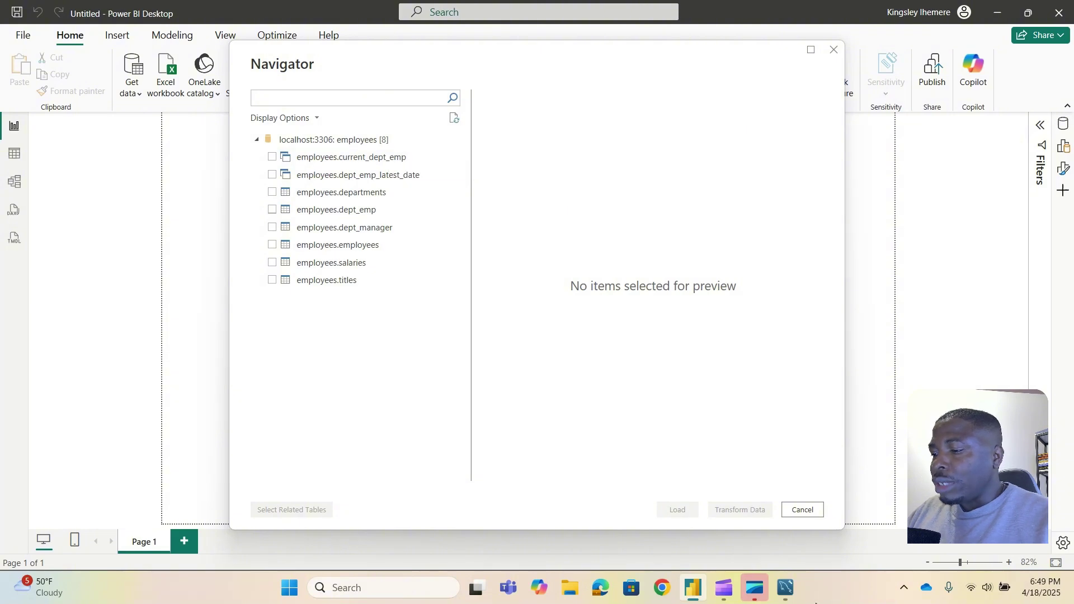
# - Switch to MySQL Workbench to look at the local instance connection, and return to the Power BI table list
pyautogui.click(785, 587)
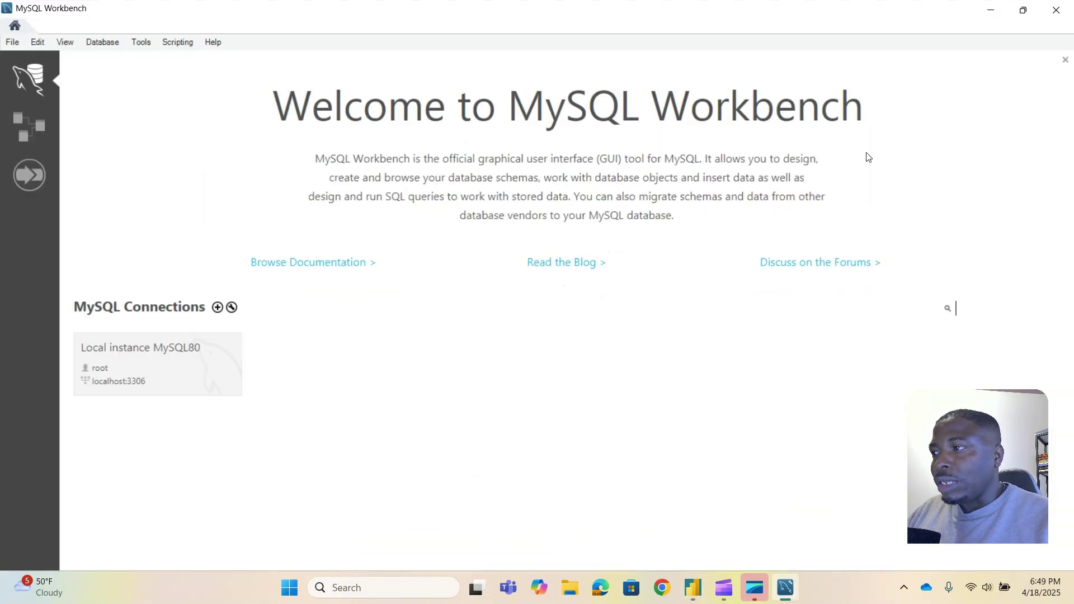
pyautogui.click(990, 10)
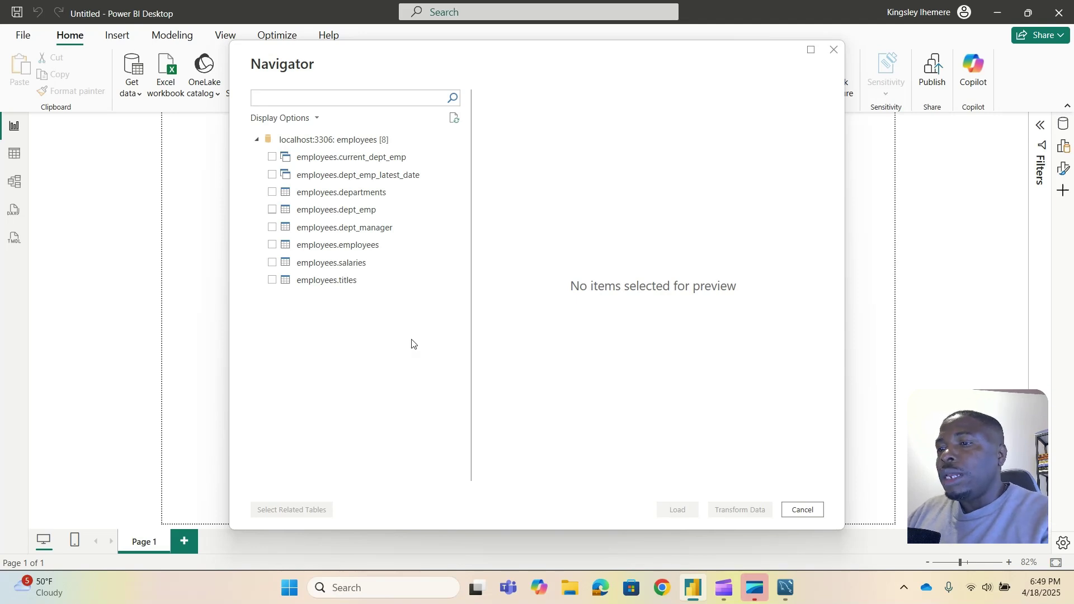
# - Preview employees.current_dept_emp and select all eight tables and views of the employees database for import
pyautogui.click(273, 158)
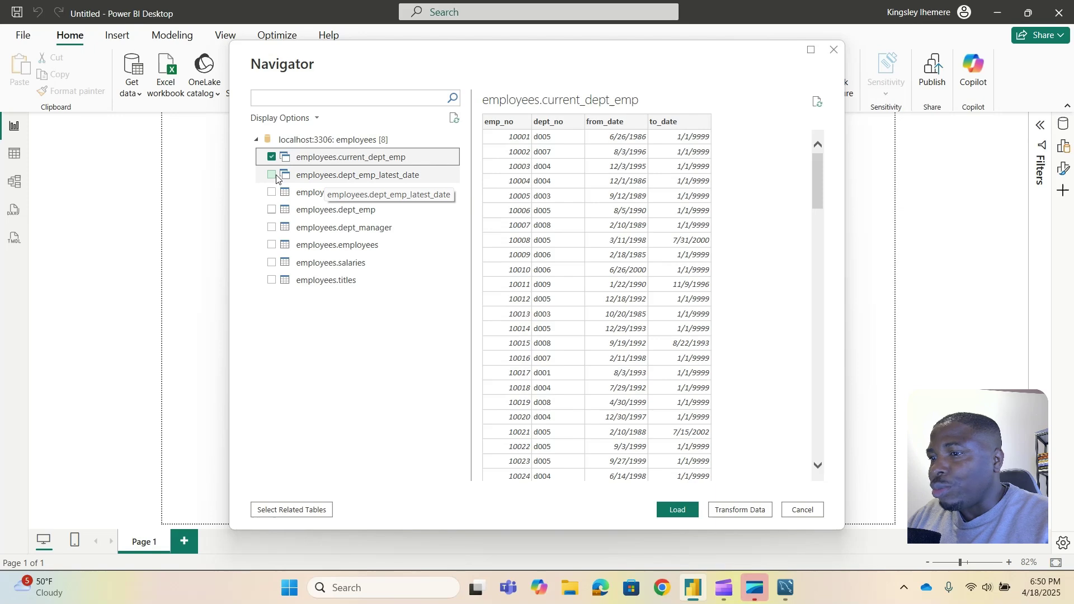
pyautogui.scroll(-12, 677, 333)
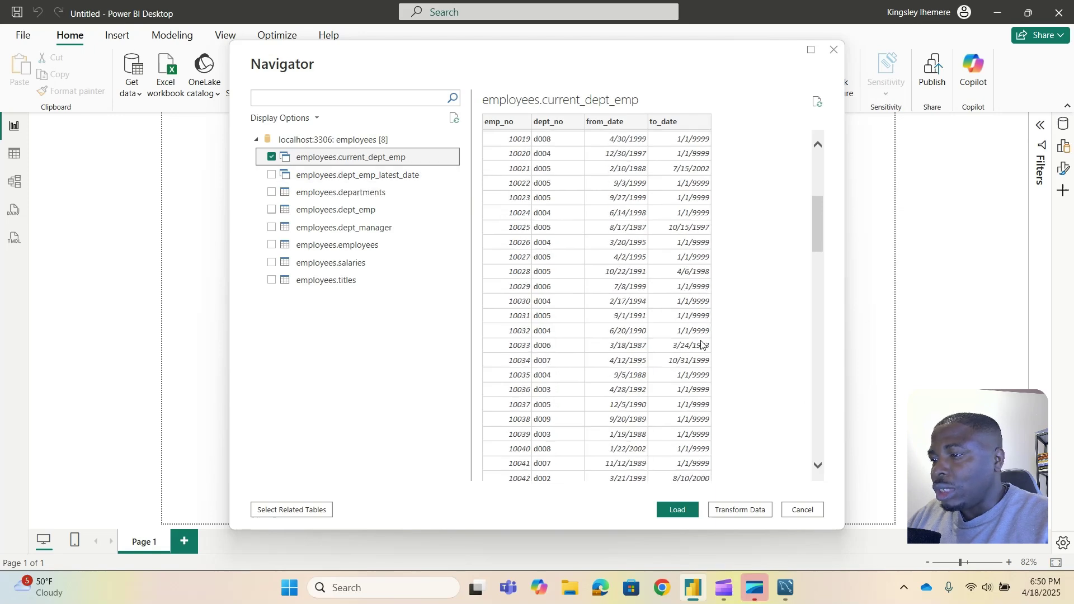
pyautogui.click(271, 174)
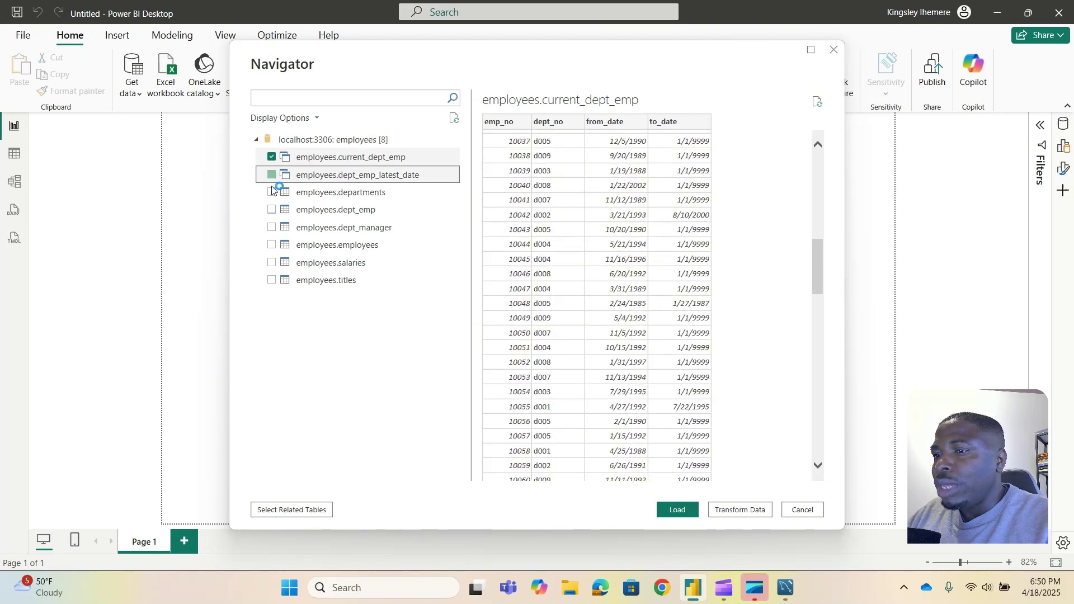
pyautogui.click(271, 192)
pyautogui.click(272, 210)
pyautogui.click(272, 227)
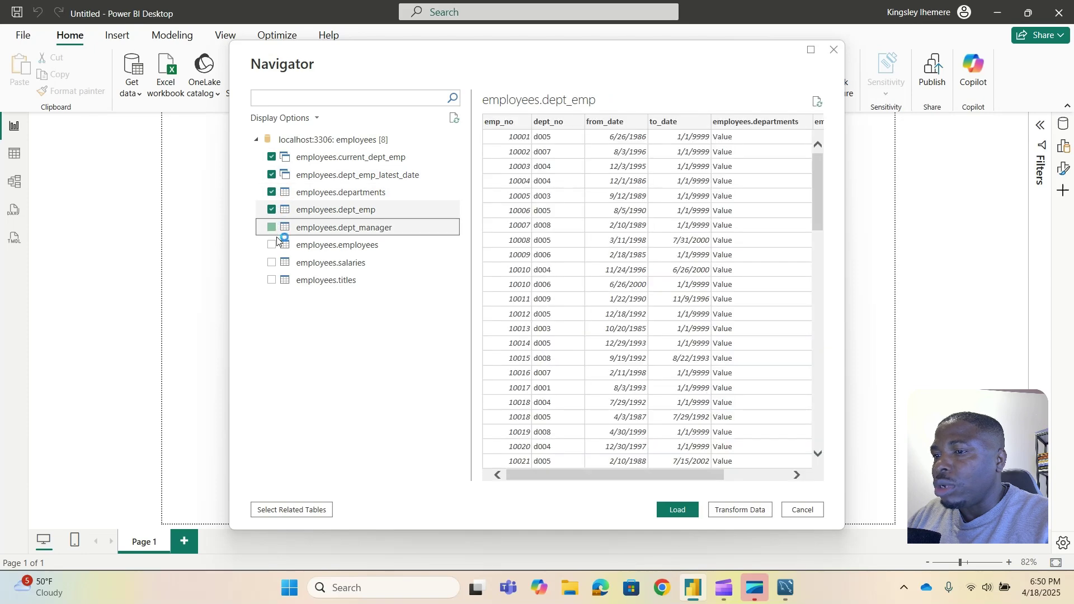
pyautogui.click(272, 244)
pyautogui.click(272, 263)
pyautogui.click(272, 280)
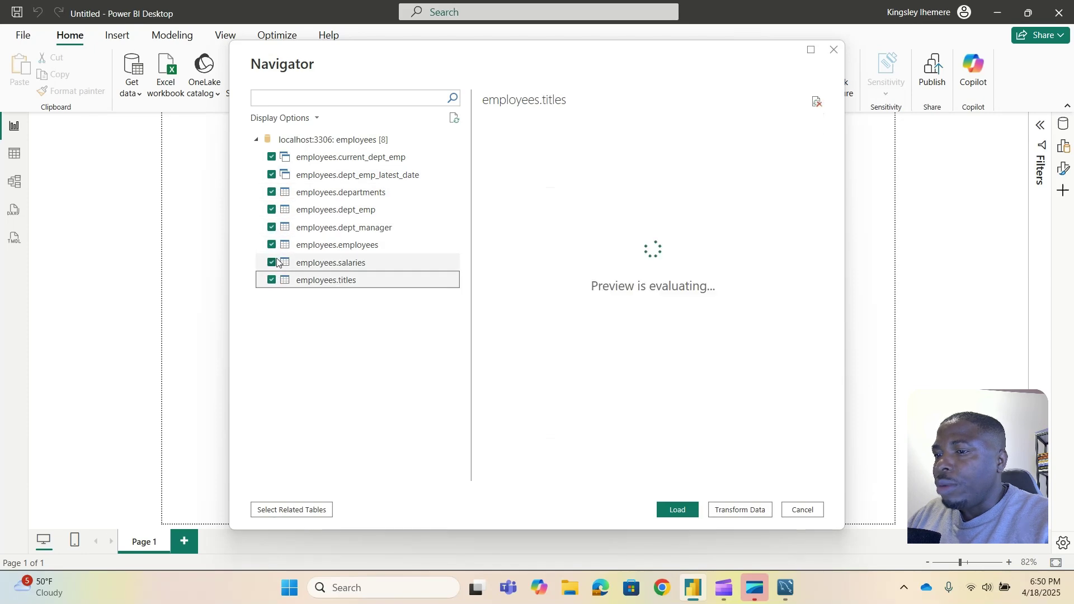
# - Deselect everything except employees.employees and employees.salaries, and load these two tables
pyautogui.click(270, 157)
pyautogui.click(271, 175)
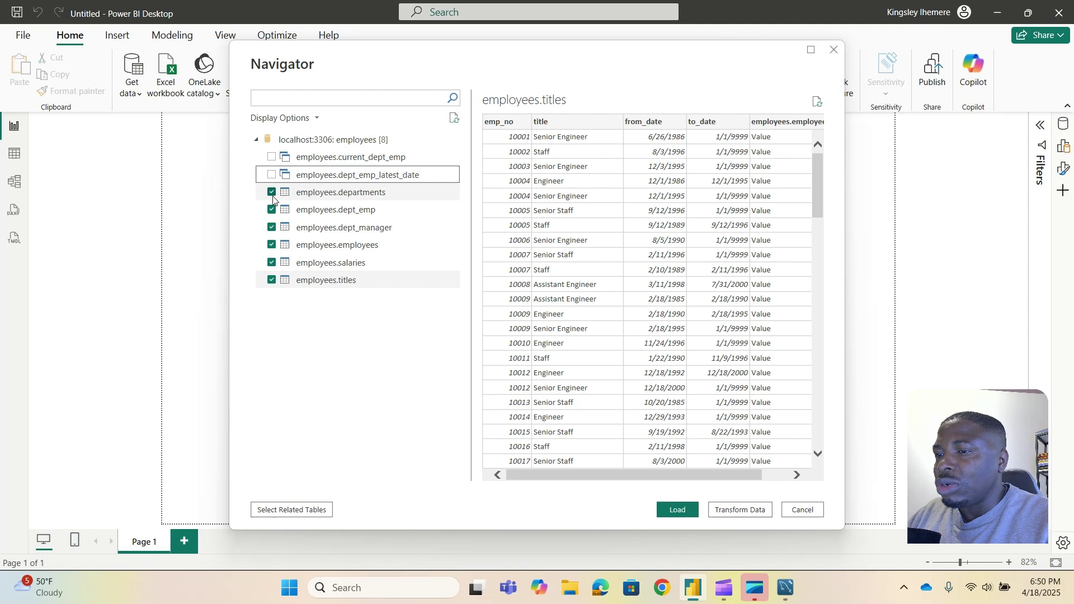
pyautogui.click(271, 191)
pyautogui.click(272, 210)
pyautogui.click(272, 227)
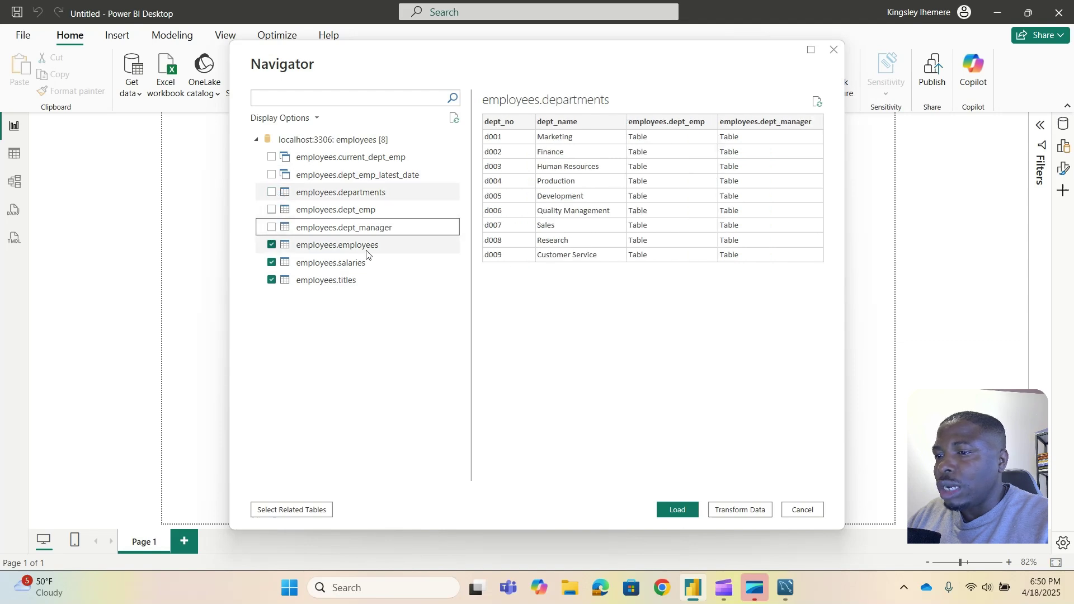
pyautogui.click(272, 280)
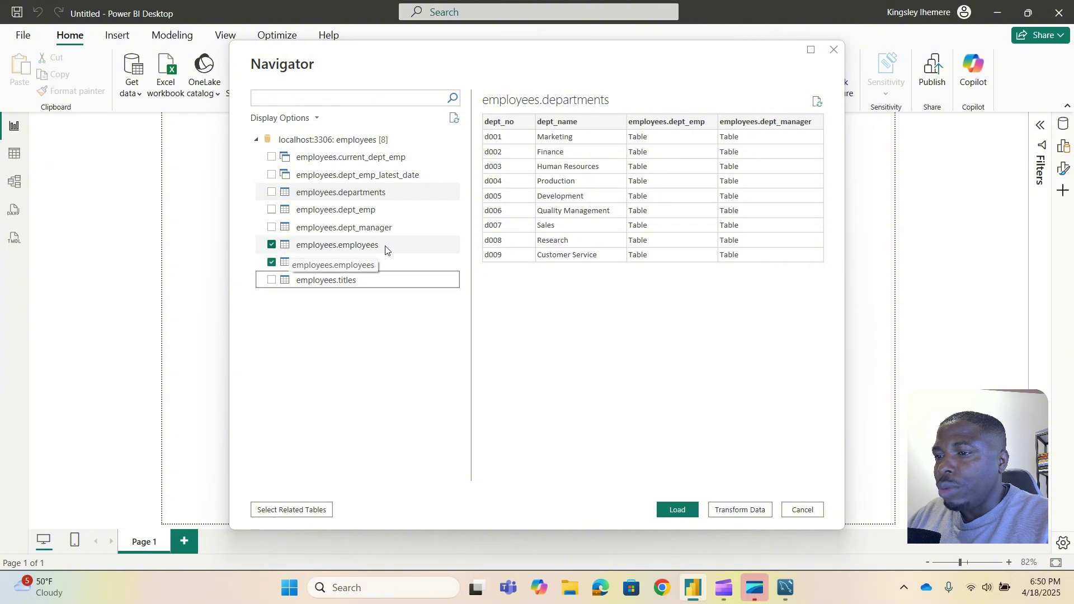
pyautogui.click(676, 513)
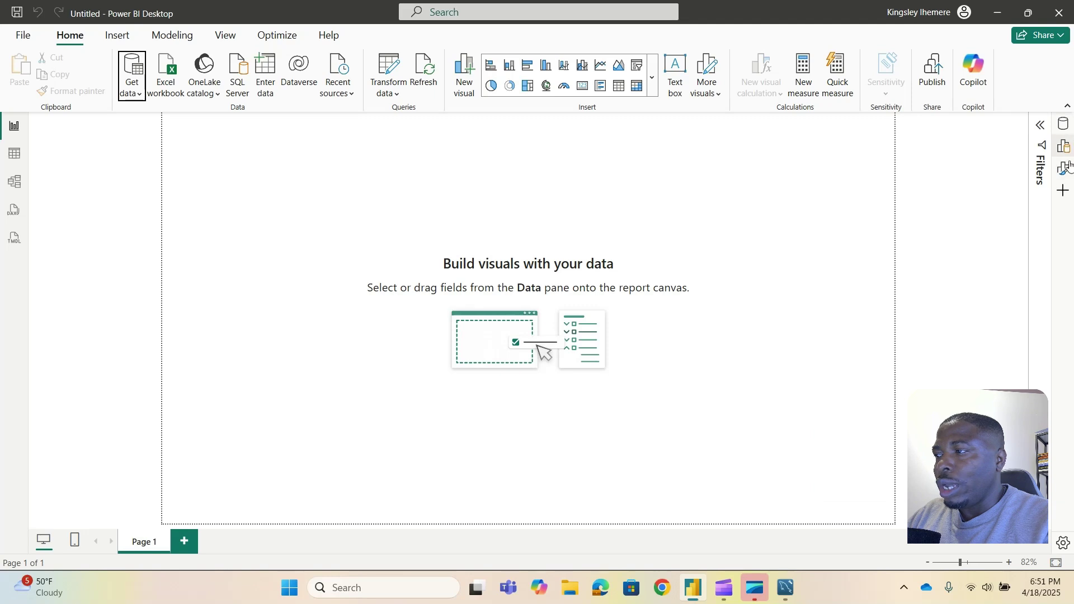
# - Examine the rows and row counts of the loaded employees employees and employees salaries tables in Table view
pyautogui.click(1064, 123)
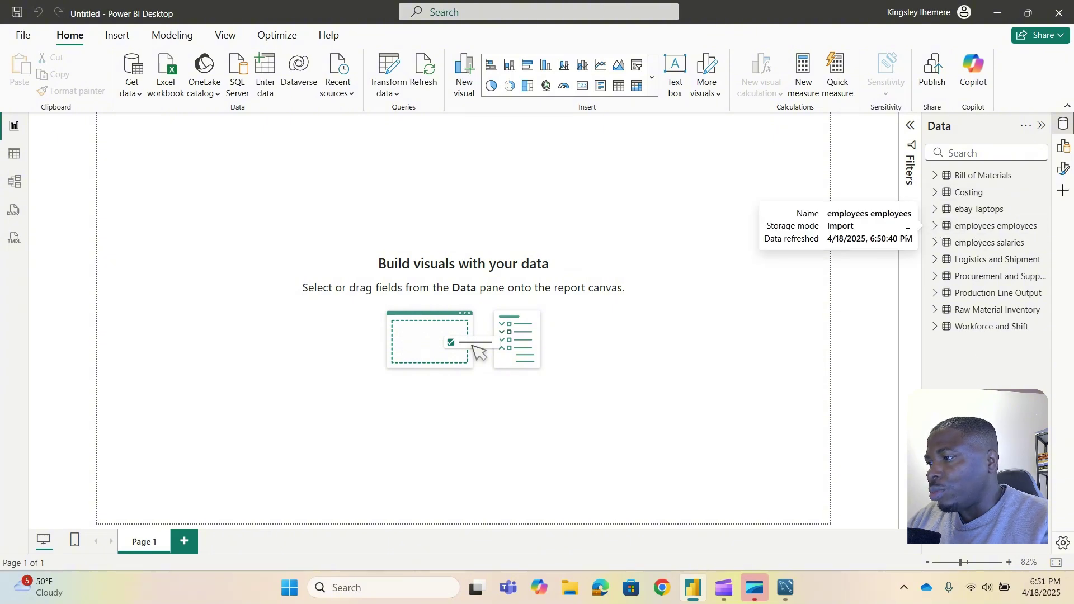
pyautogui.click(15, 152)
pyautogui.click(978, 225)
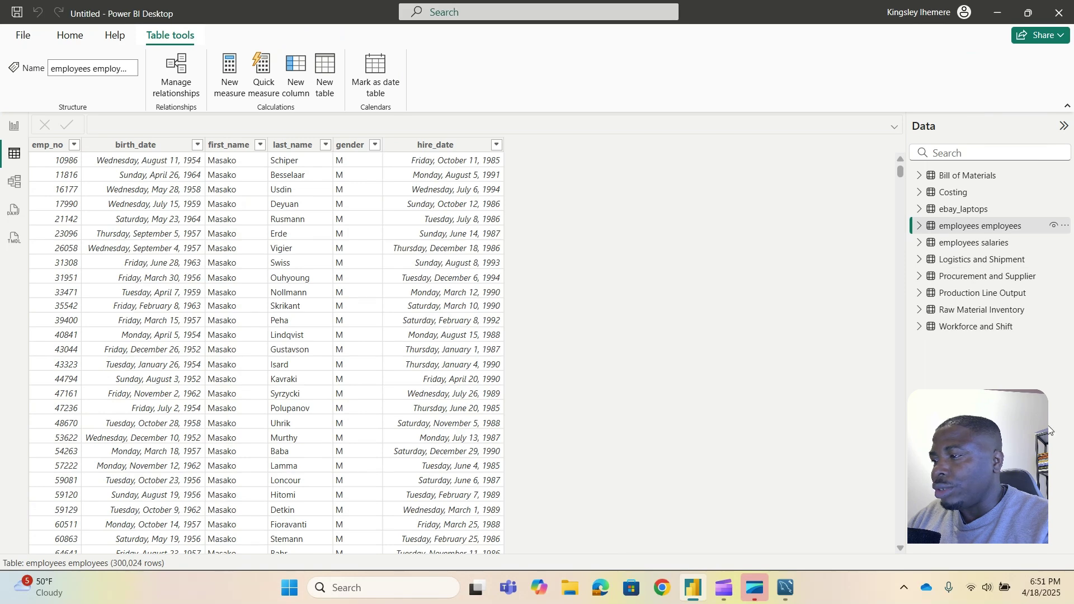
pyautogui.click(976, 244)
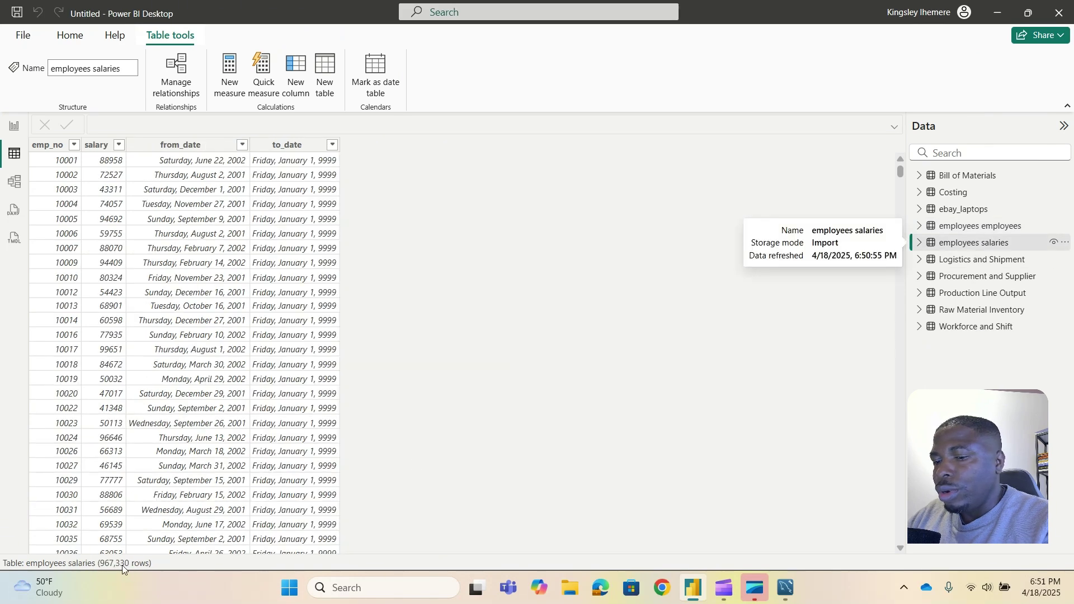